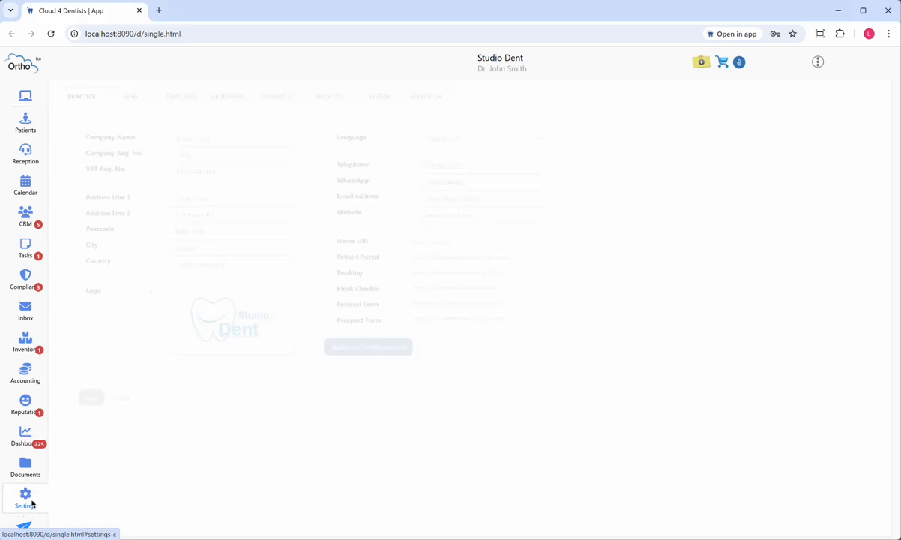
Step: Open the practice price list and start a new treatment entry, going through its name, description and code fields
left_click(328, 100)
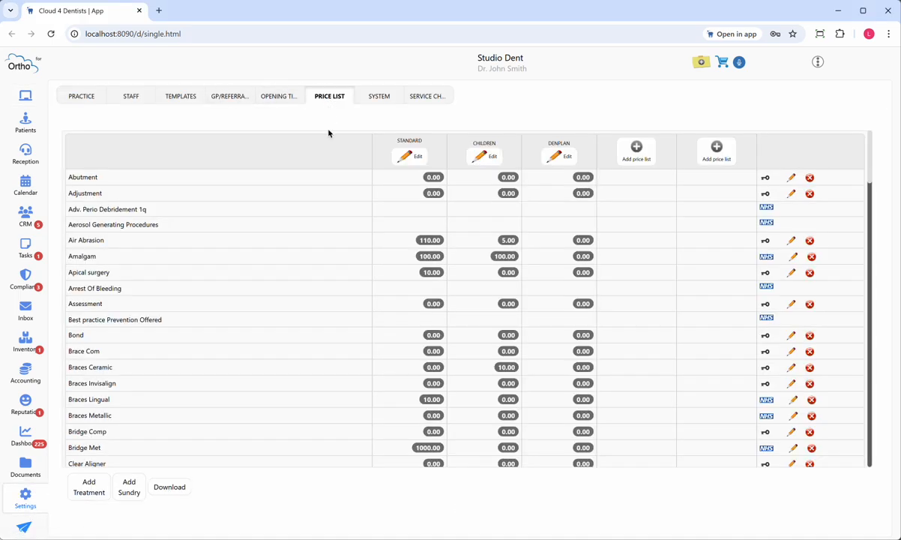
left_click(87, 493)
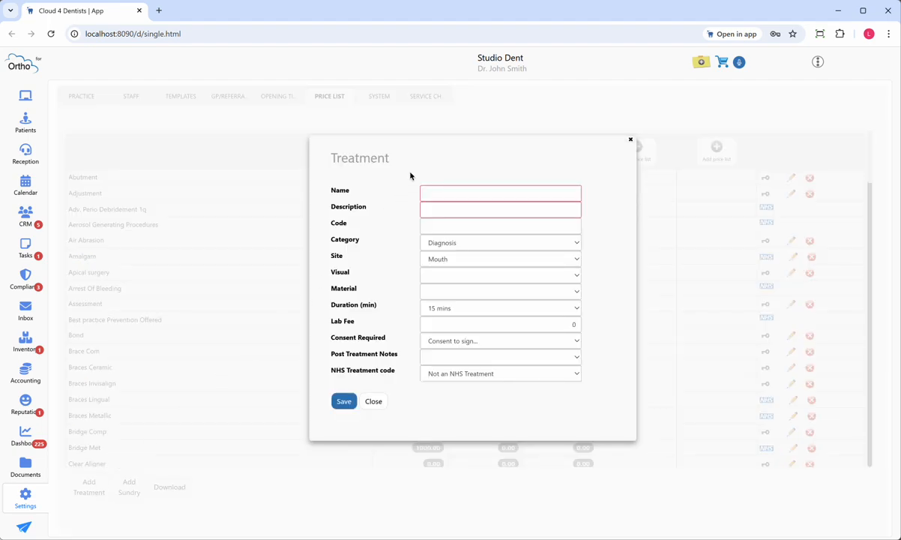
left_click(450, 194)
left_click(455, 211)
left_click(454, 228)
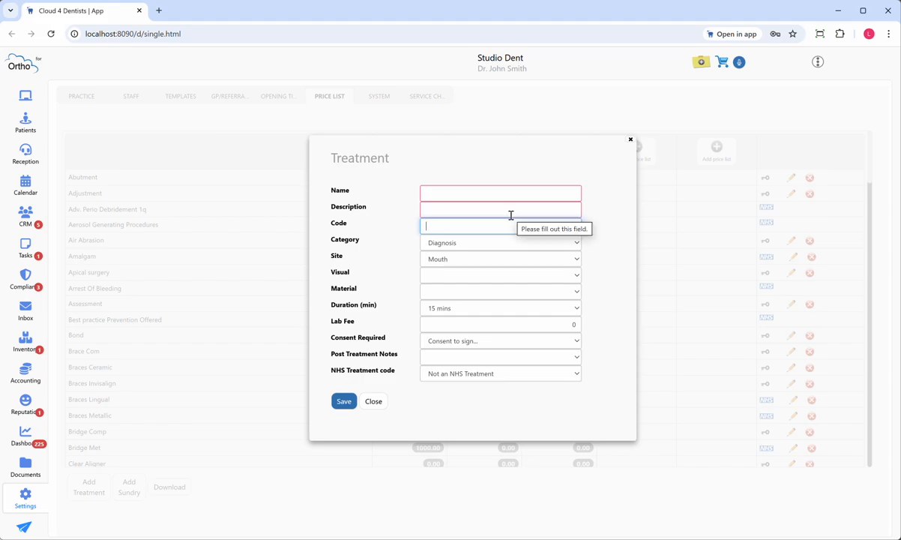
Step: Examine the category and site options for the new treatment, and the visual options offered for the Mouth site
left_click(468, 245)
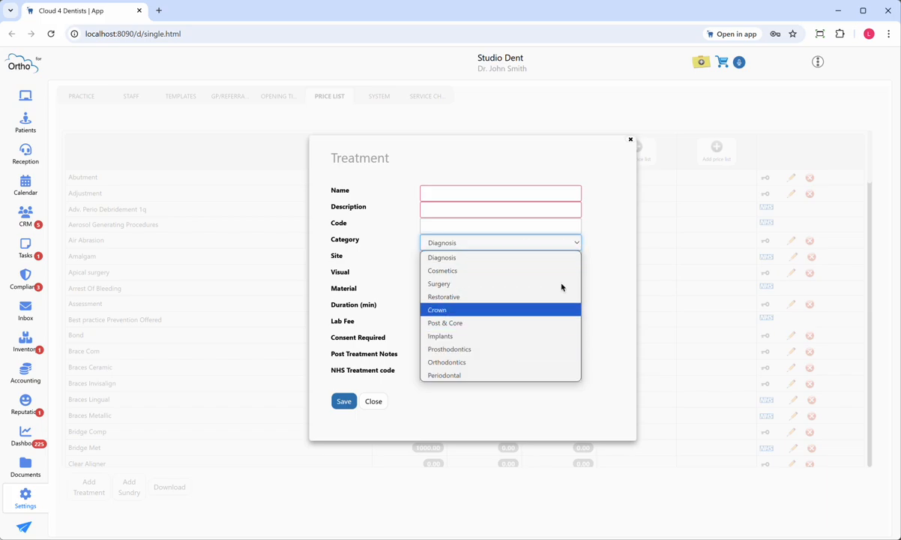
left_click(578, 244)
left_click(450, 259)
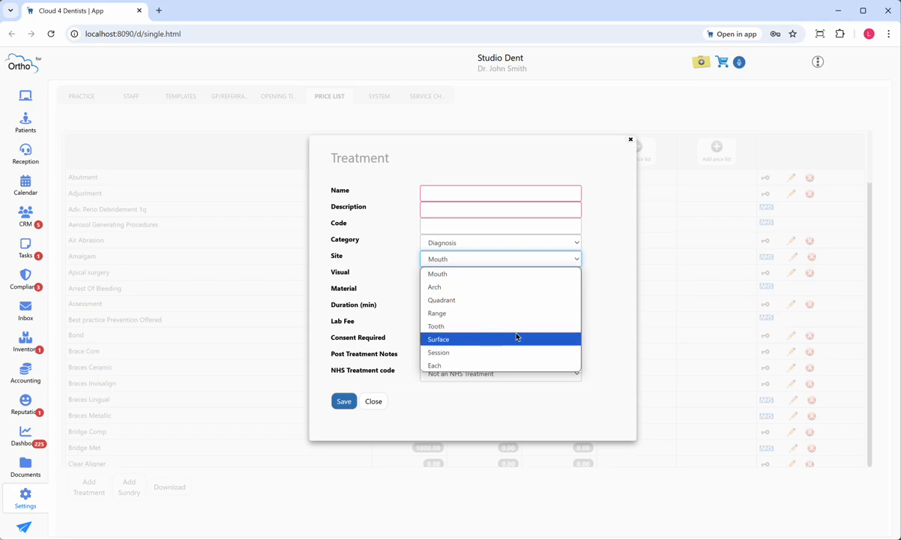
left_click(477, 257)
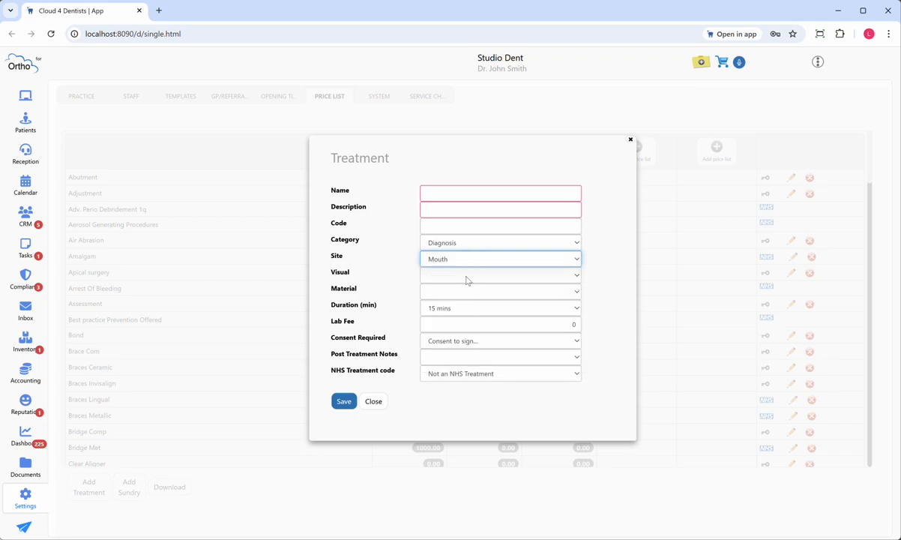
left_click(467, 276)
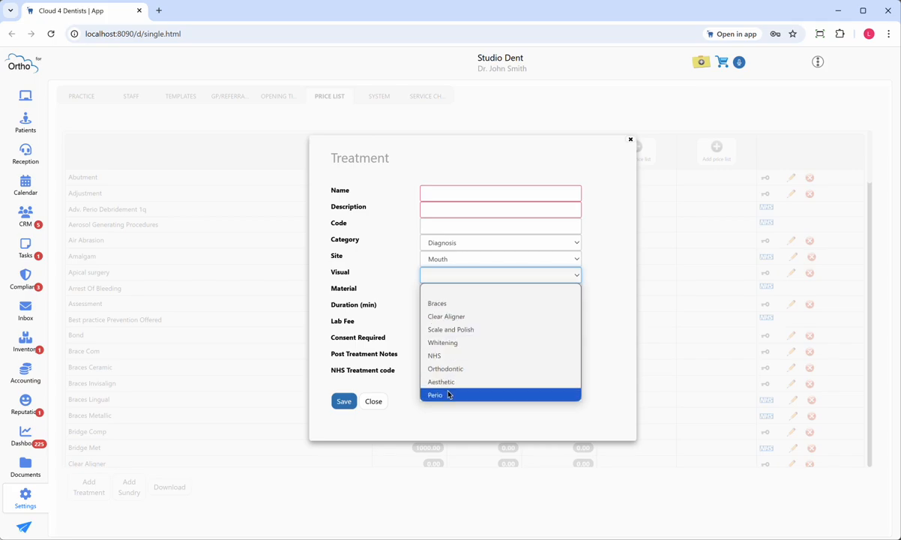
left_click(459, 290)
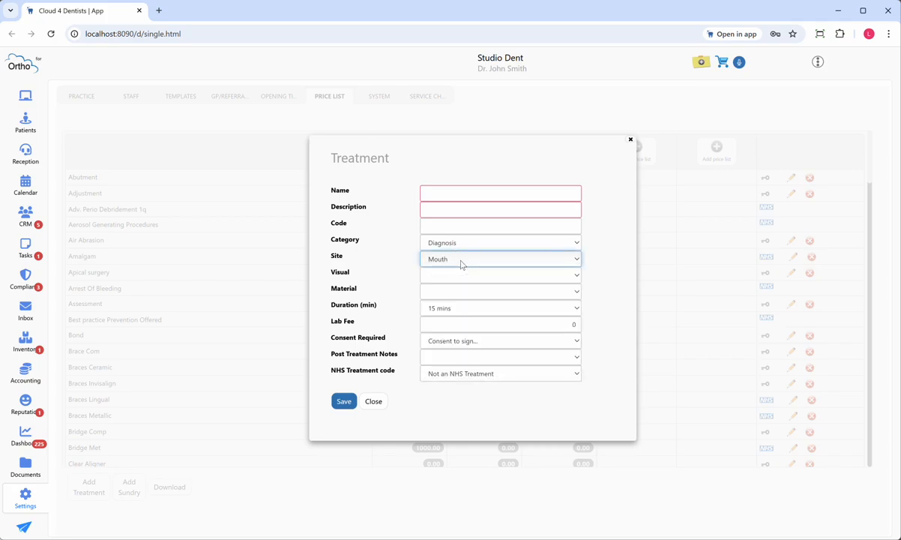
Step: Set the treatment's site to Tooth and examine the visual options offered for it
left_click(461, 262)
left_click(456, 328)
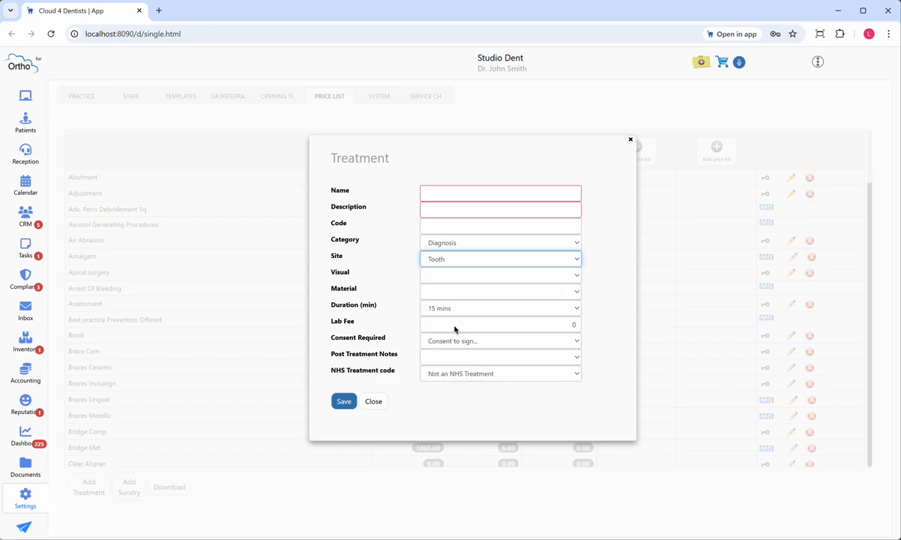
left_click(462, 275)
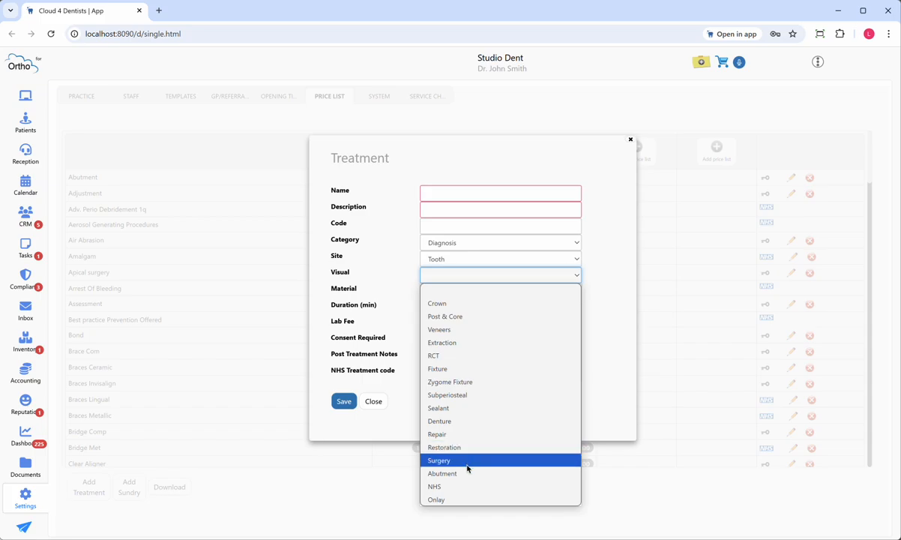
Step: Switch the treatment's site to Surface and look through its visual options
left_click(450, 259)
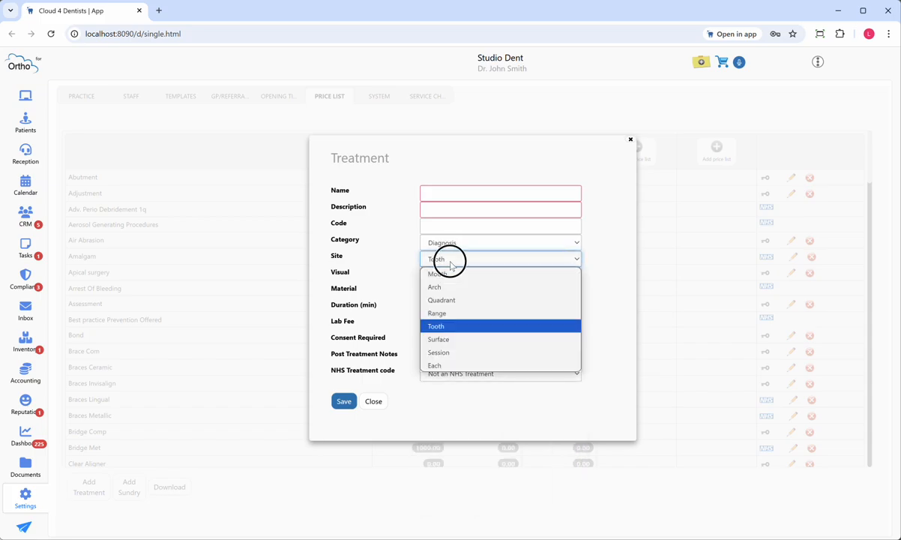
left_click(448, 343)
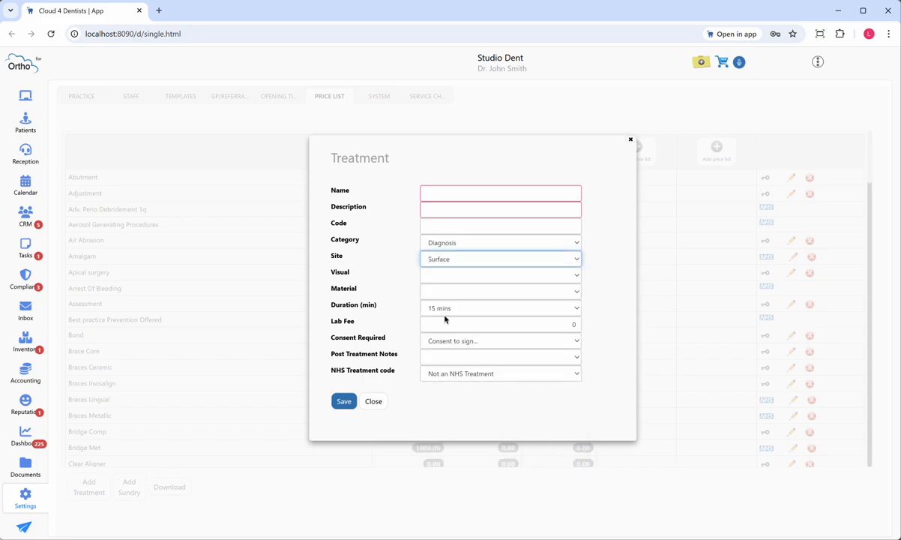
left_click(450, 276)
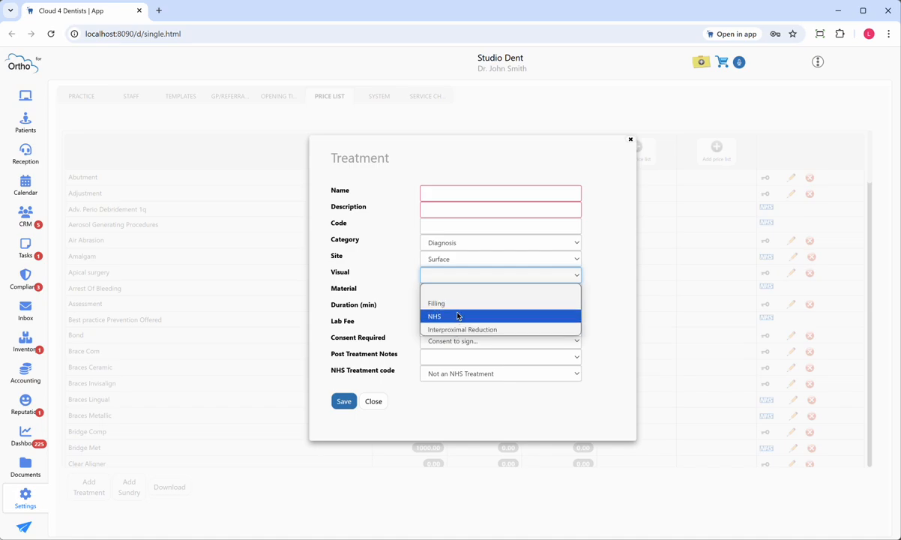
Step: Change the treatment's site to Session and check which visual options it offers
left_click(469, 261)
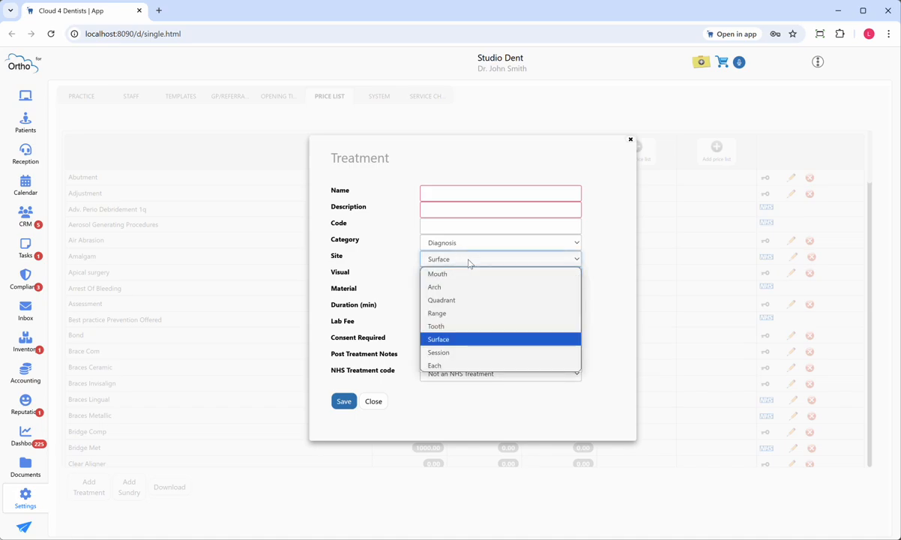
left_click(459, 352)
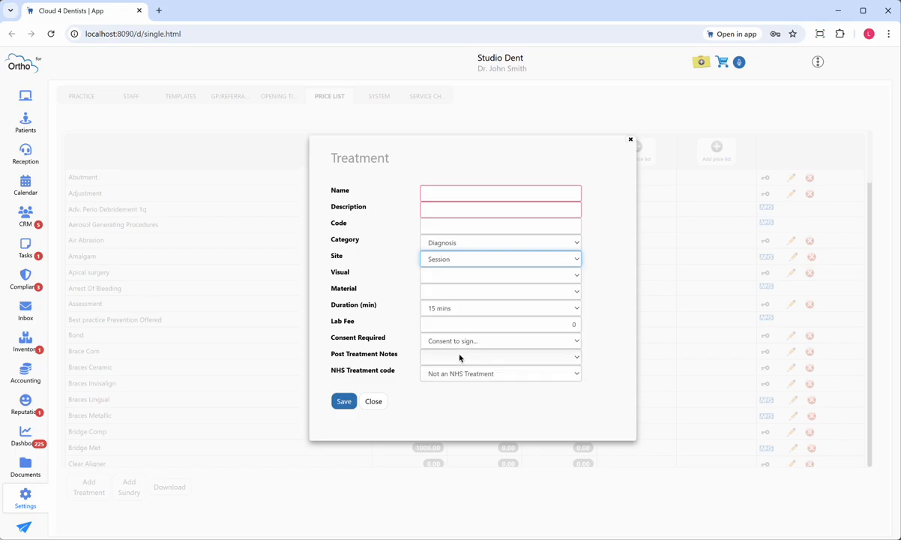
left_click(463, 276)
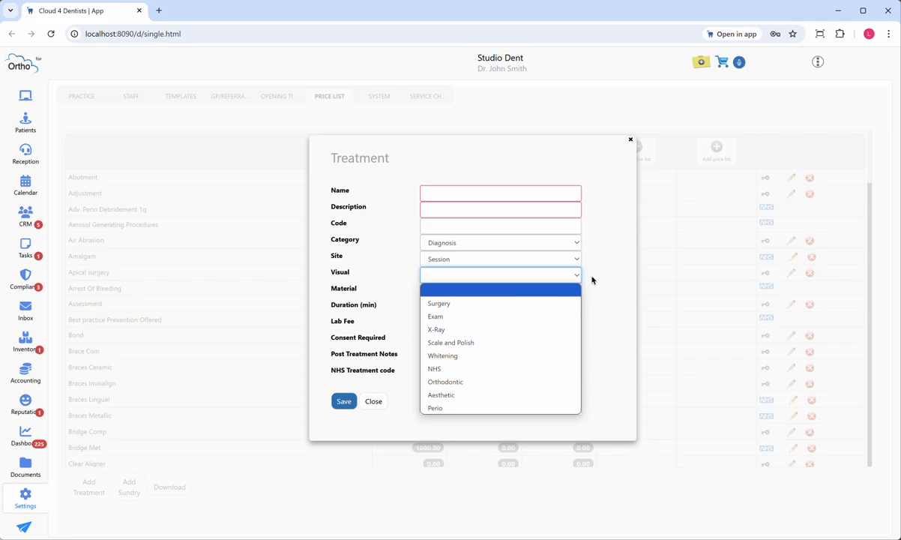
left_click(618, 294)
left_click(469, 264)
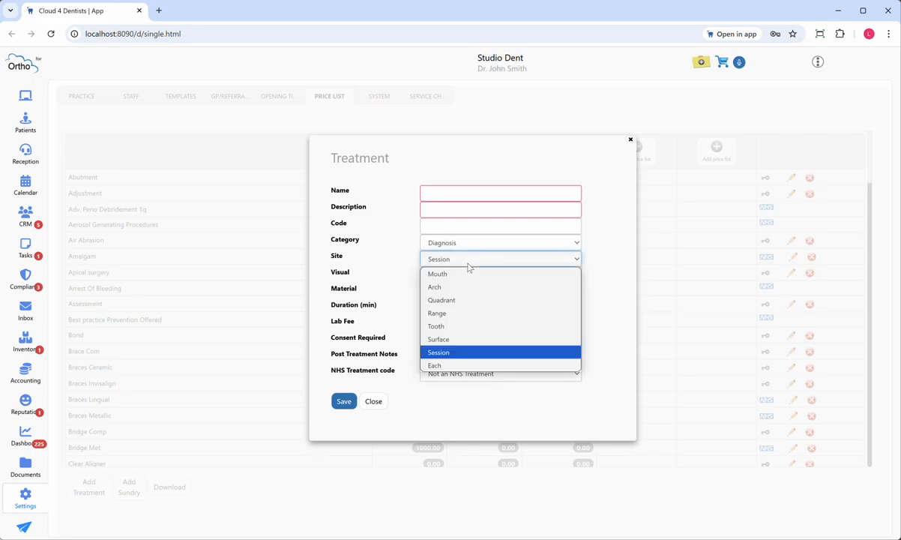
left_click(463, 262)
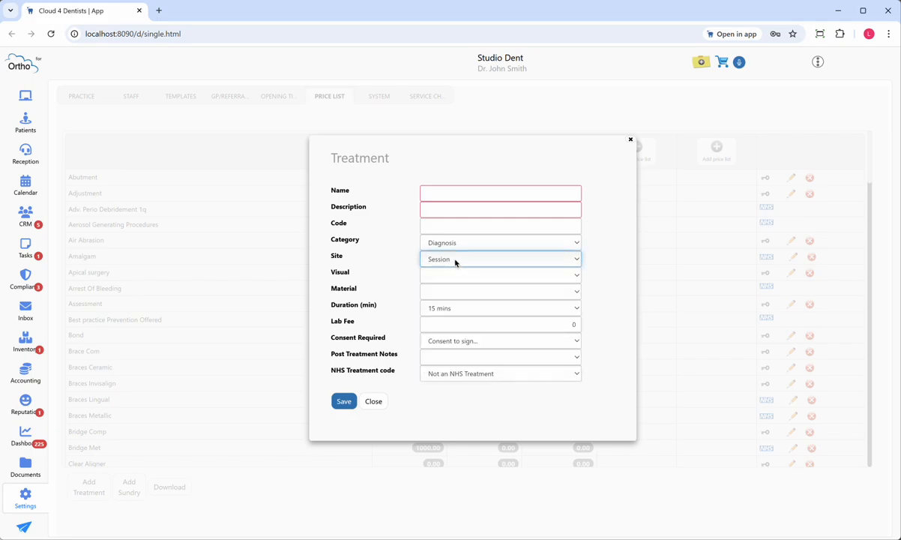
Step: Set the treatment's site to Surface and its visual to Filling
left_click(455, 261)
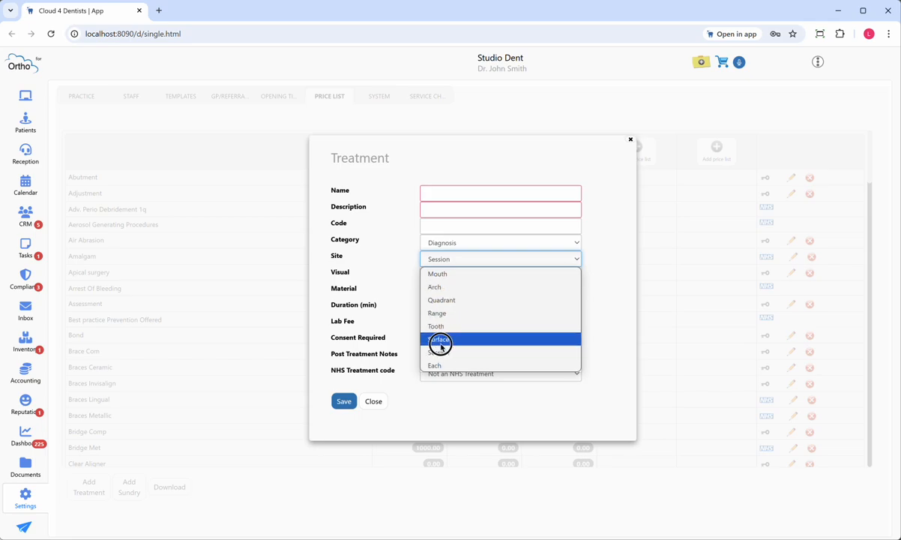
left_click(440, 342)
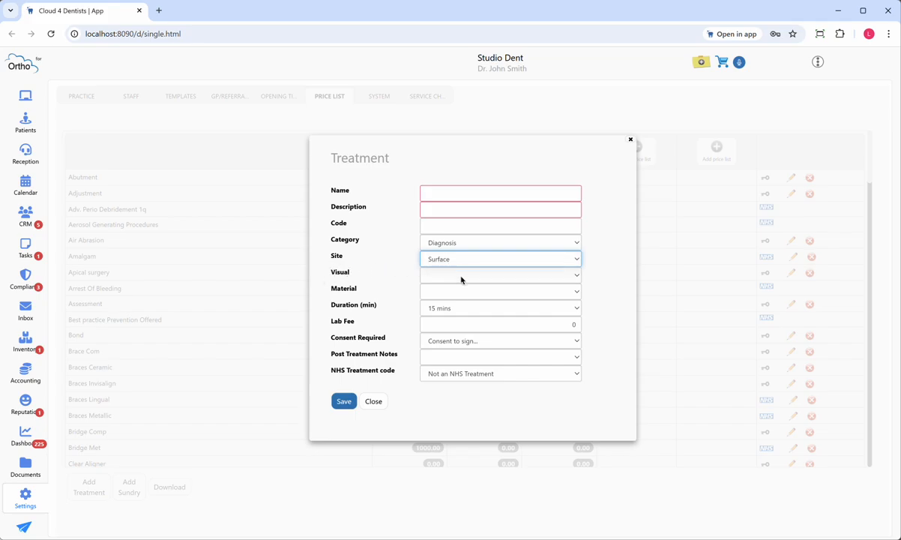
left_click(461, 278)
left_click(463, 303)
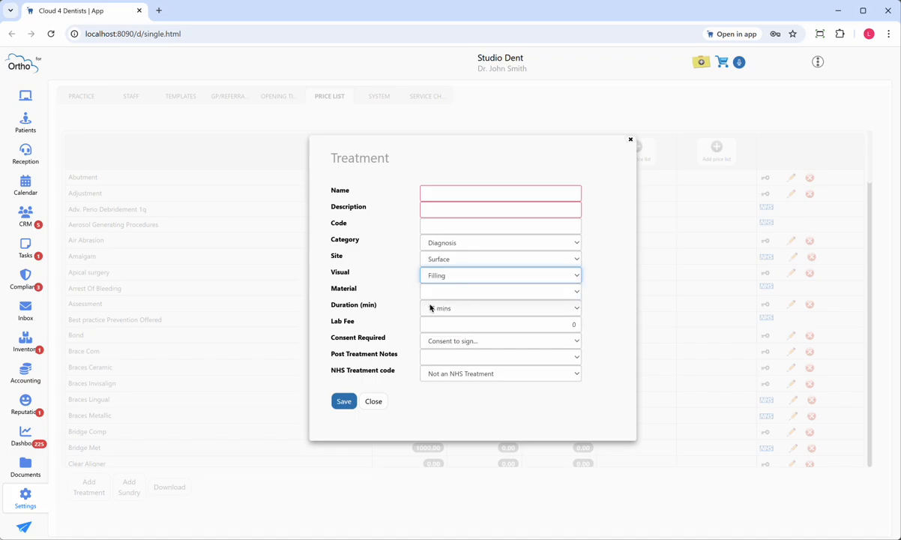
Step: Examine the material and duration options for the treatment, and the lab fee field
left_click(442, 293)
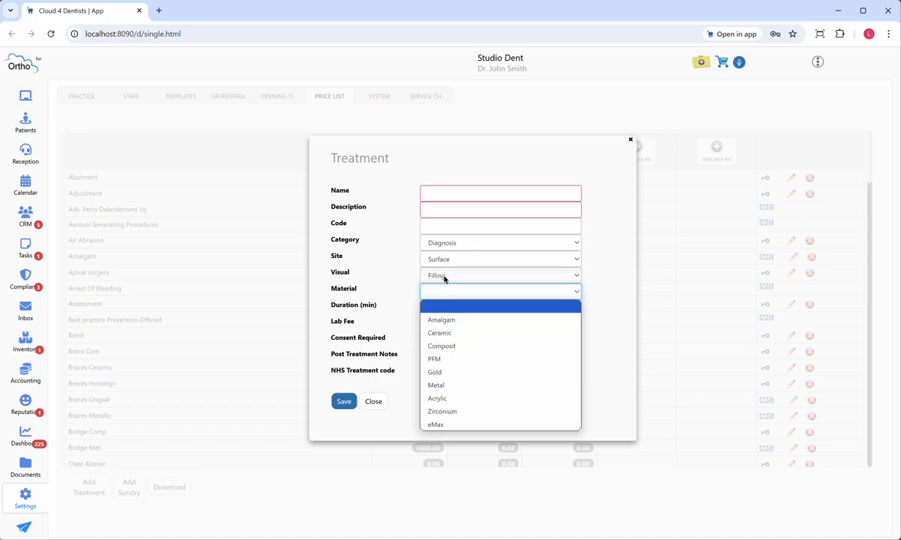
left_click(378, 330)
left_click(451, 314)
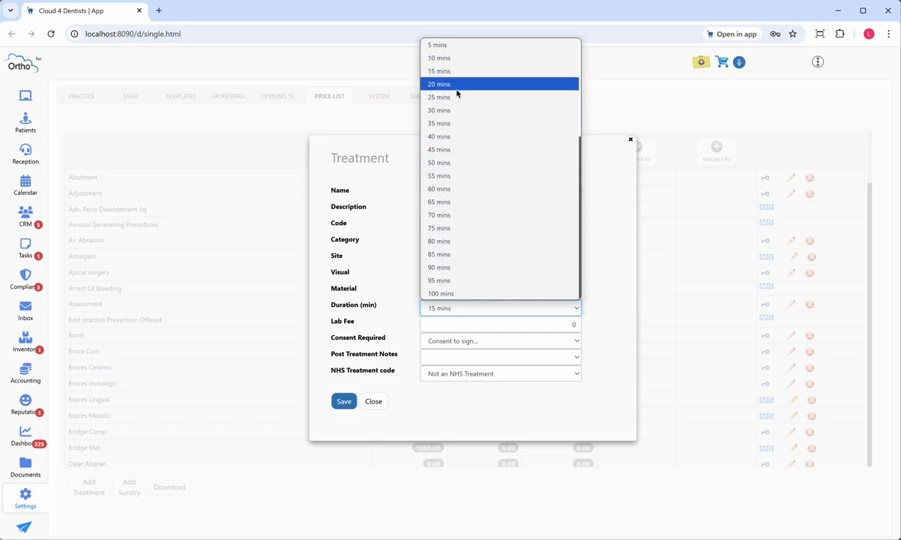
left_click(607, 310)
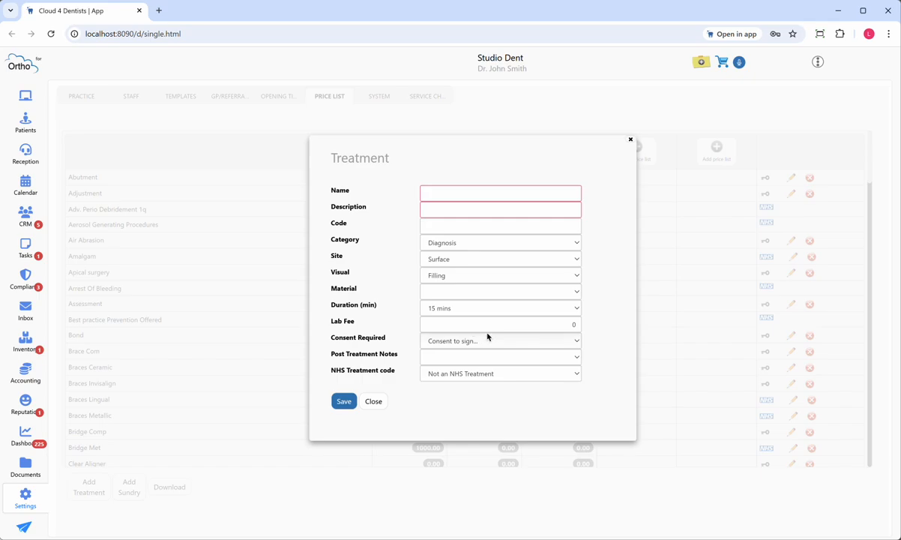
left_click(484, 341)
left_click(603, 326)
left_click(560, 327)
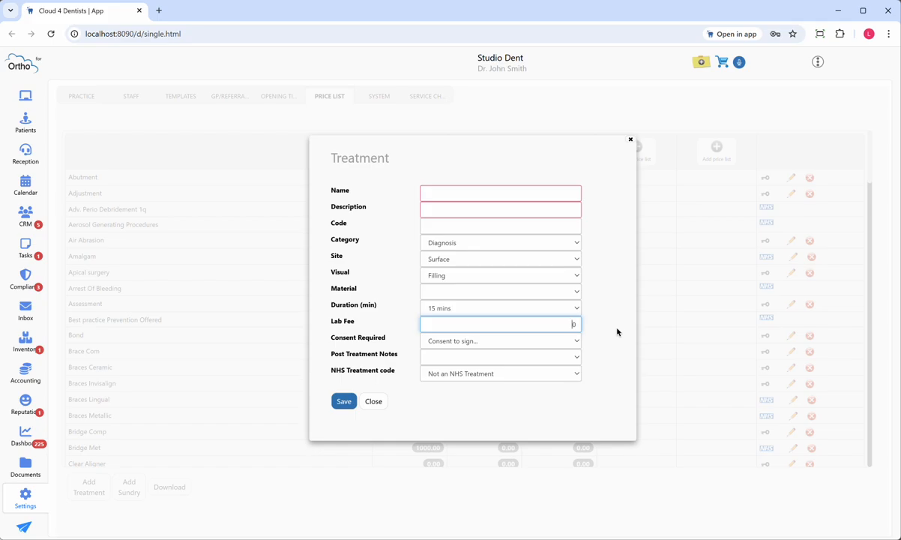
Step: Examine the consent forms and post-treatment note templates that can be linked to the treatment
left_click(570, 347)
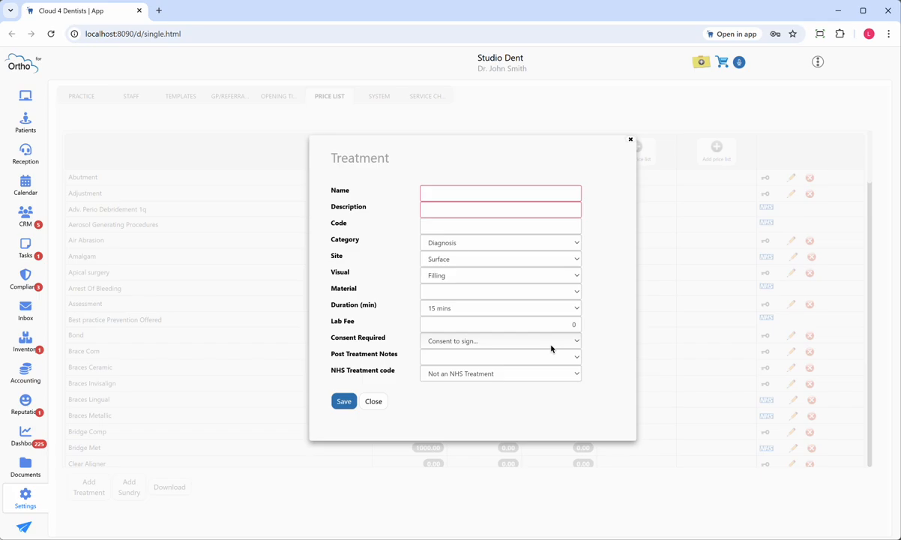
left_click(551, 349)
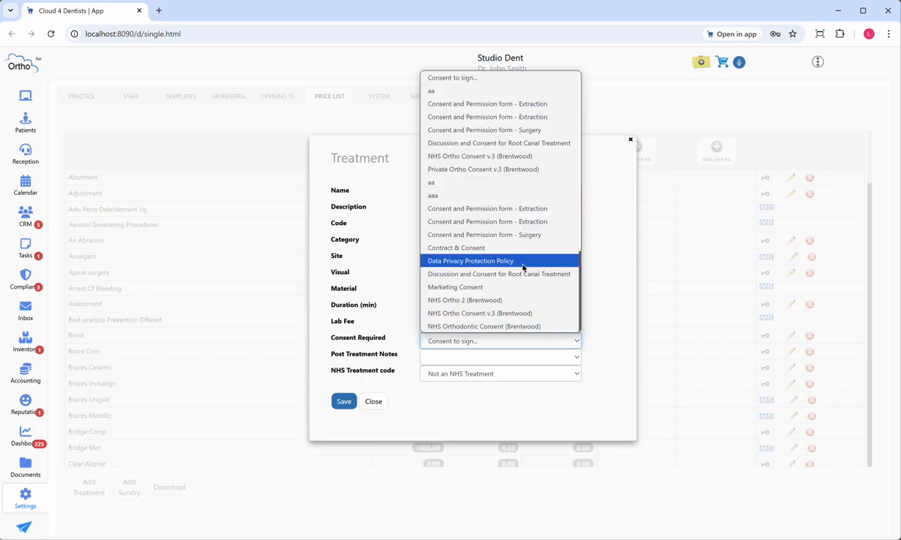
scroll(523, 268, "down", 3)
scroll(523, 267, "up", 3)
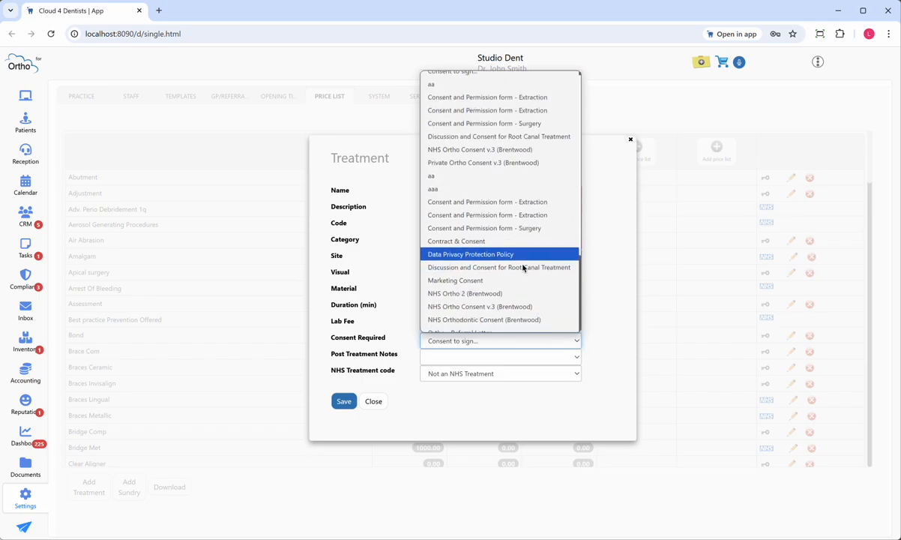
left_click(603, 288)
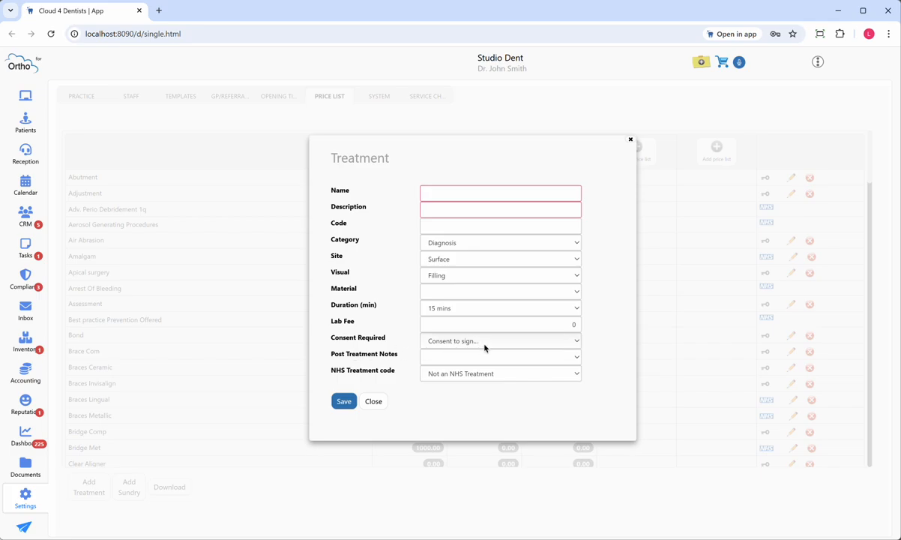
left_click(574, 359)
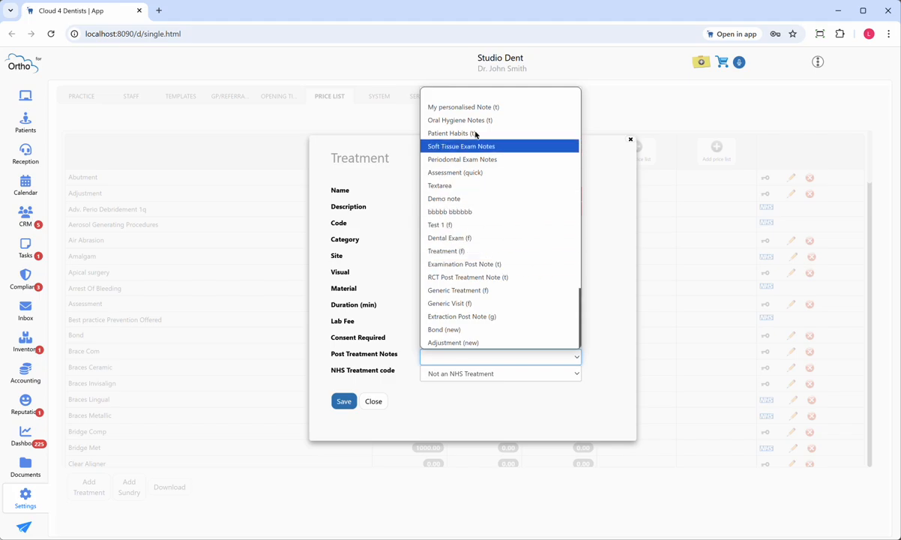
left_click(589, 306)
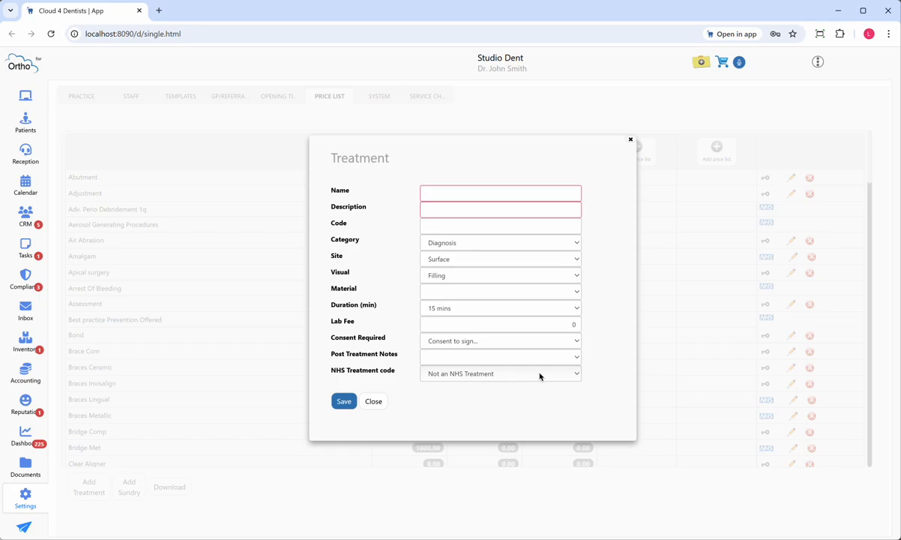
Step: Look through the full list of NHS treatment codes available for the treatment
left_click(501, 379)
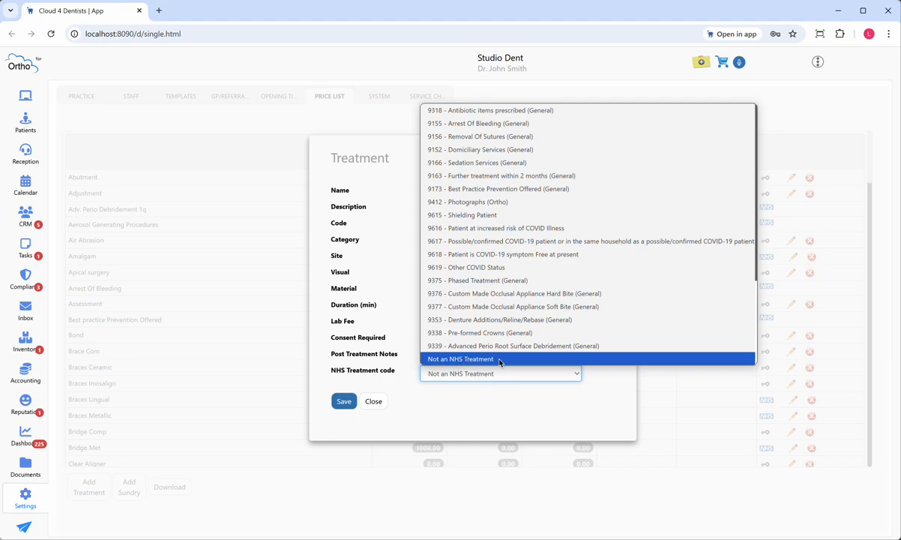
scroll(505, 352, "up", 10)
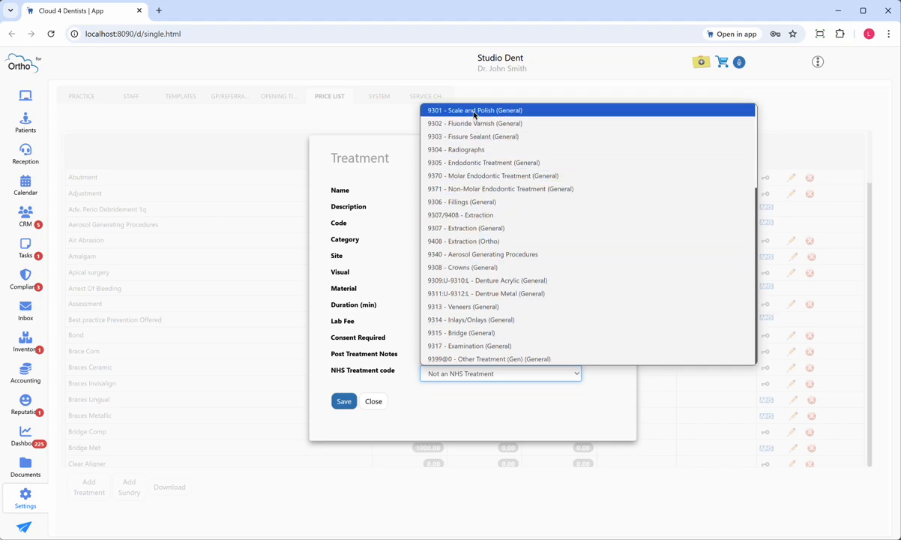
scroll(474, 217, "down", 3)
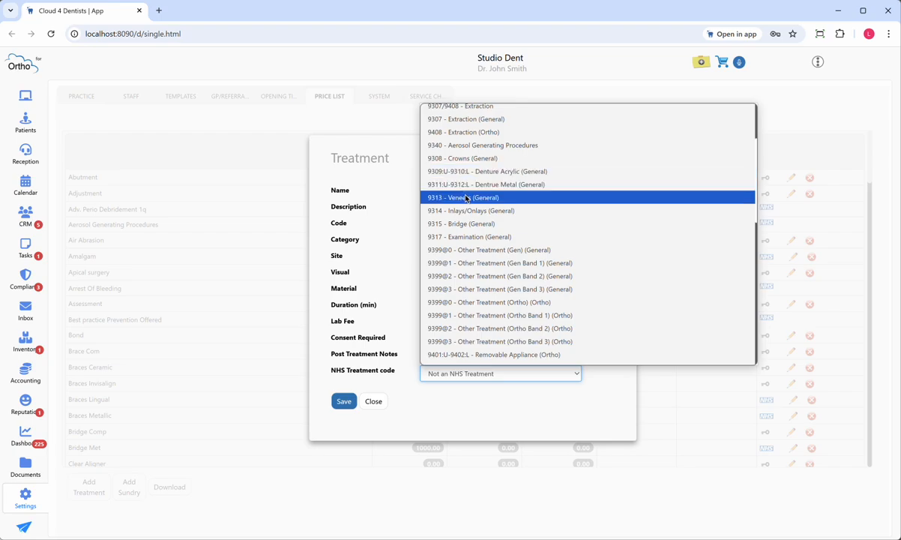
scroll(465, 198, "down", 6)
scroll(471, 218, "down", 3)
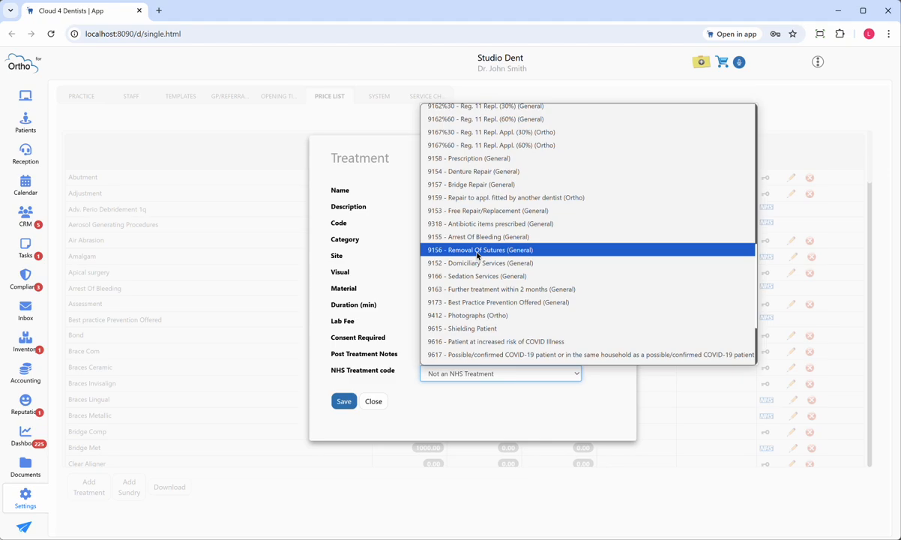
scroll(469, 289, "down", 3)
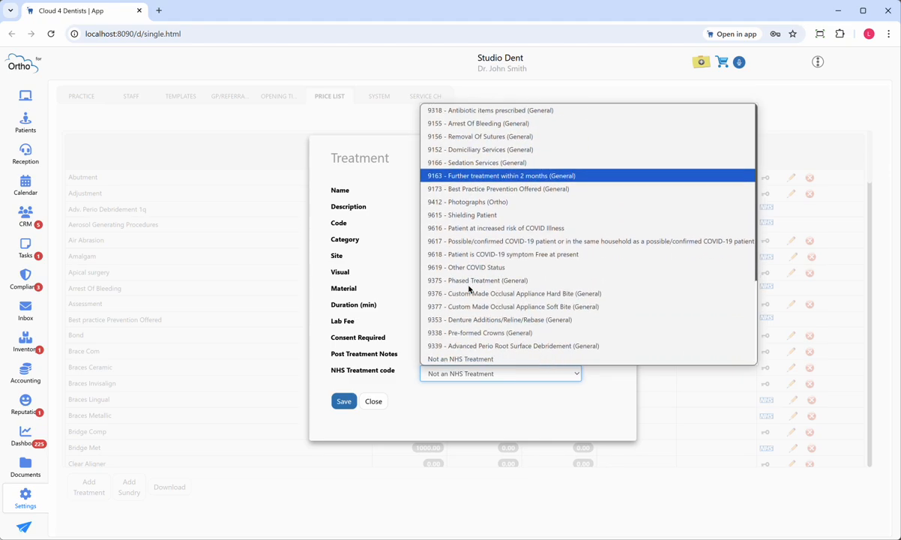
Step: Check the remaining NHS treatment codes, keep the treatment as Not an NHS Treatment, and close the treatment form without saving
scroll(469, 288, "up", 5)
scroll(469, 285, "down", 5)
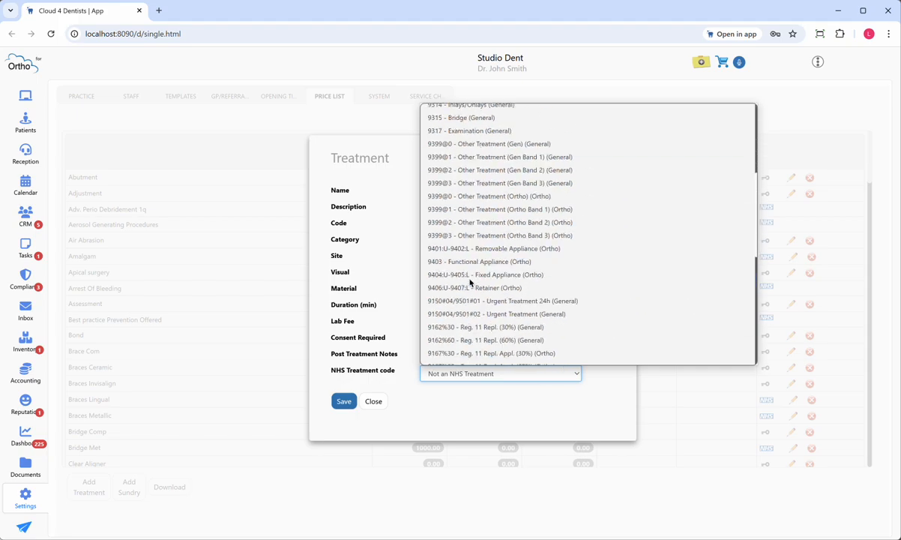
left_click(441, 399)
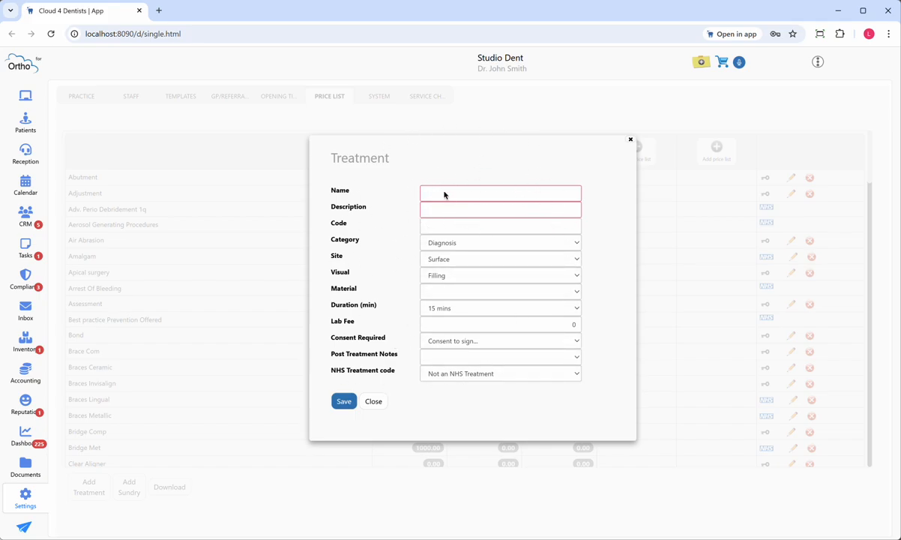
left_click(373, 401)
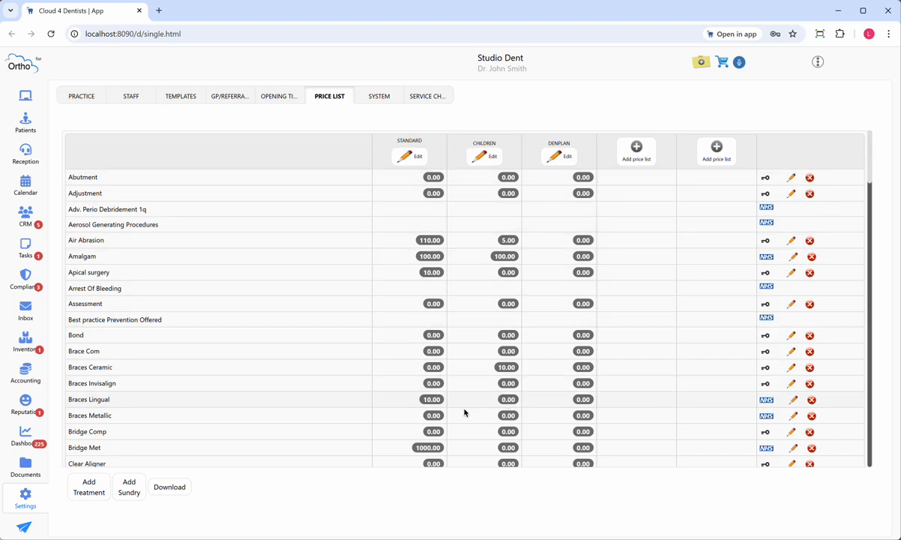
Step: View the Standard price and VAT settings for Brace Com, close them unsaved, and look through the treatments in the price list
left_click(435, 351)
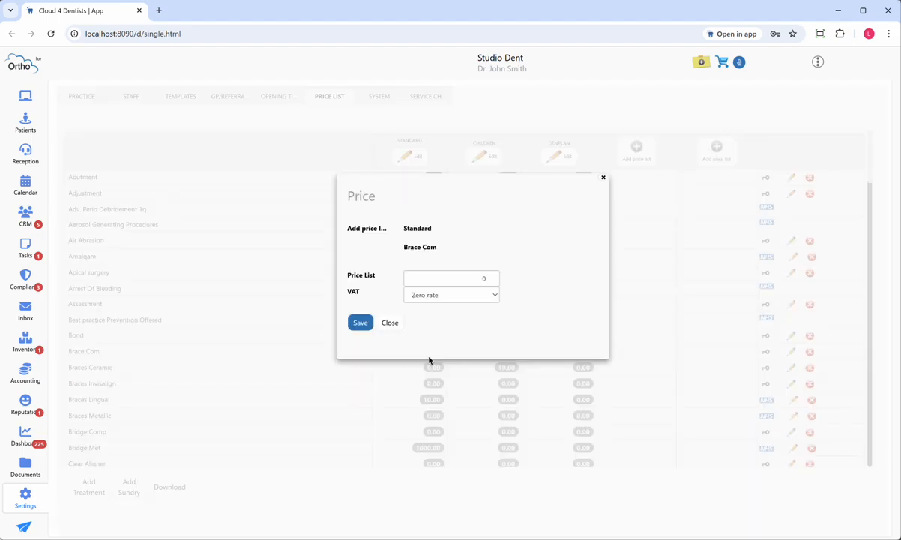
left_click(392, 324)
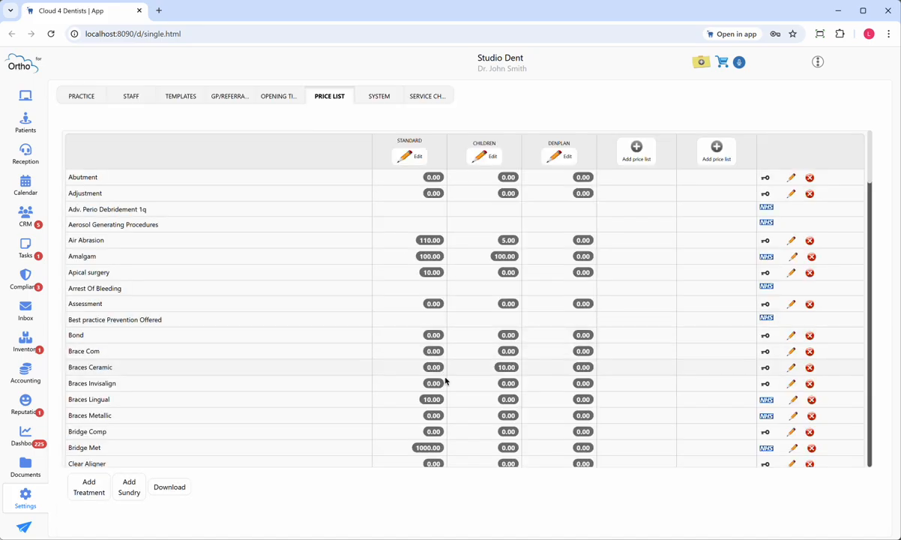
scroll(497, 408, "down", 3)
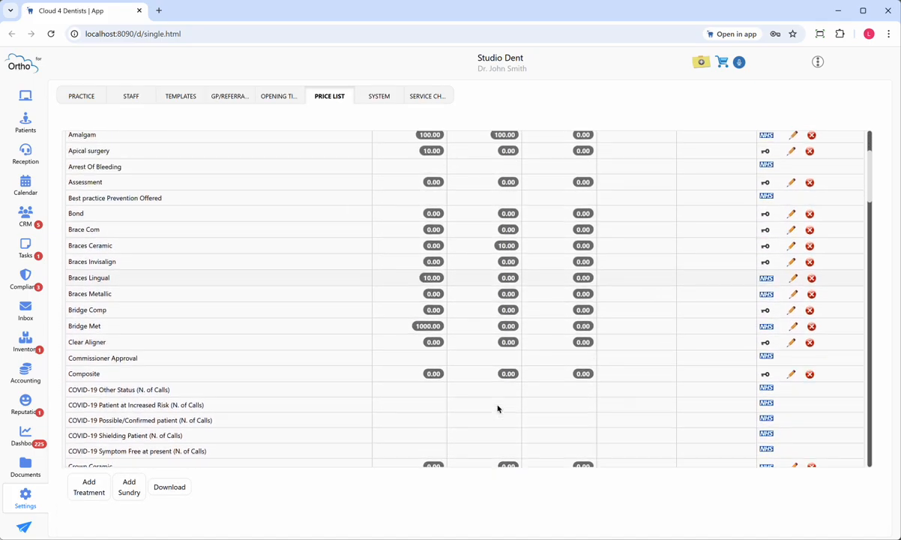
scroll(497, 404, "up", 3)
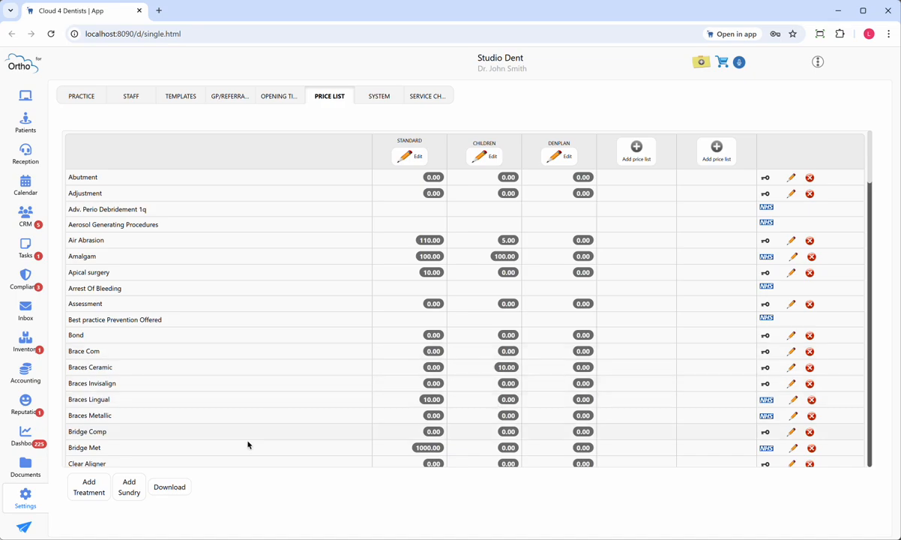
Step: View the blank form for adding a new treatment and close it without saving
left_click(91, 488)
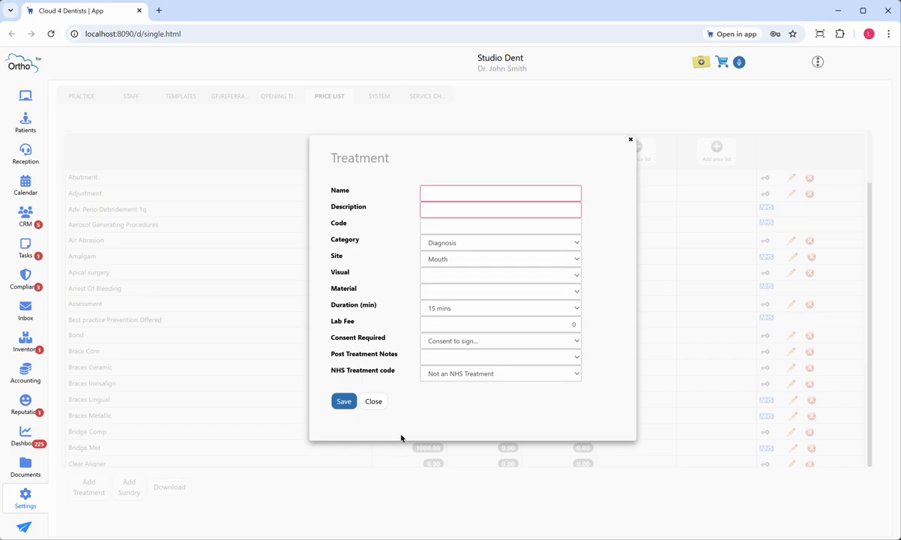
left_click(374, 402)
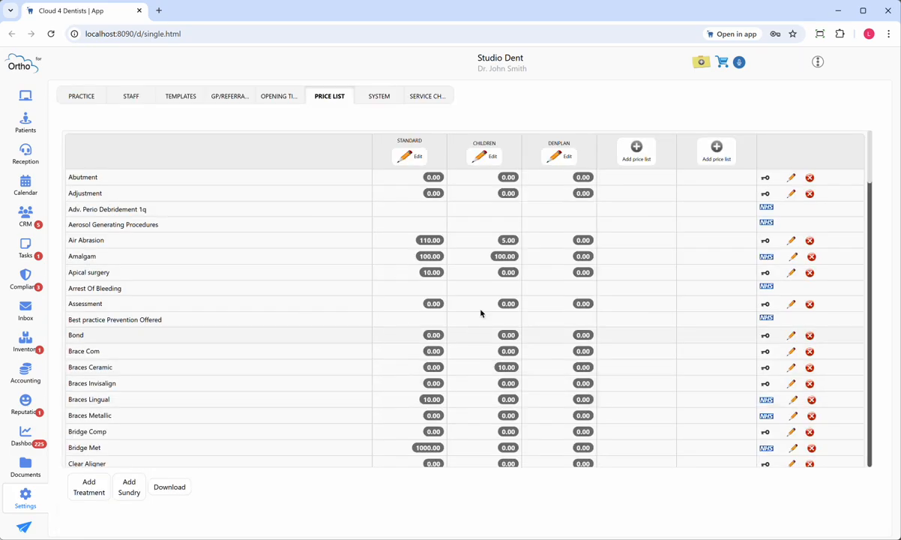